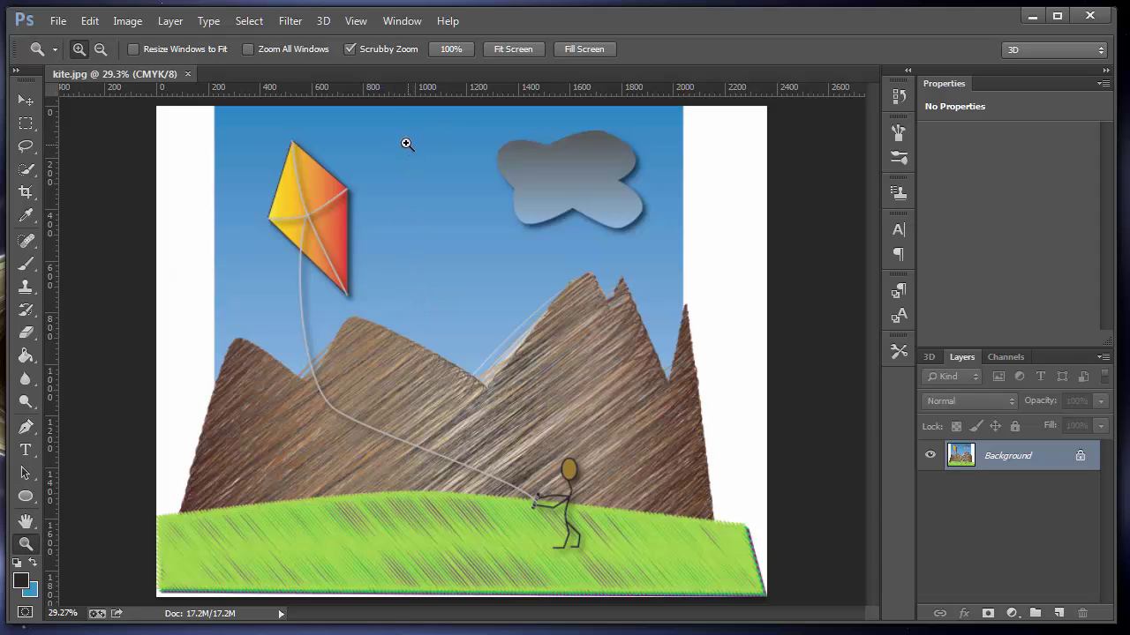
Zoom into the sky beside the kite's corner and open the foreground Color Picker
left_click_drag(391, 132, 502, 306)
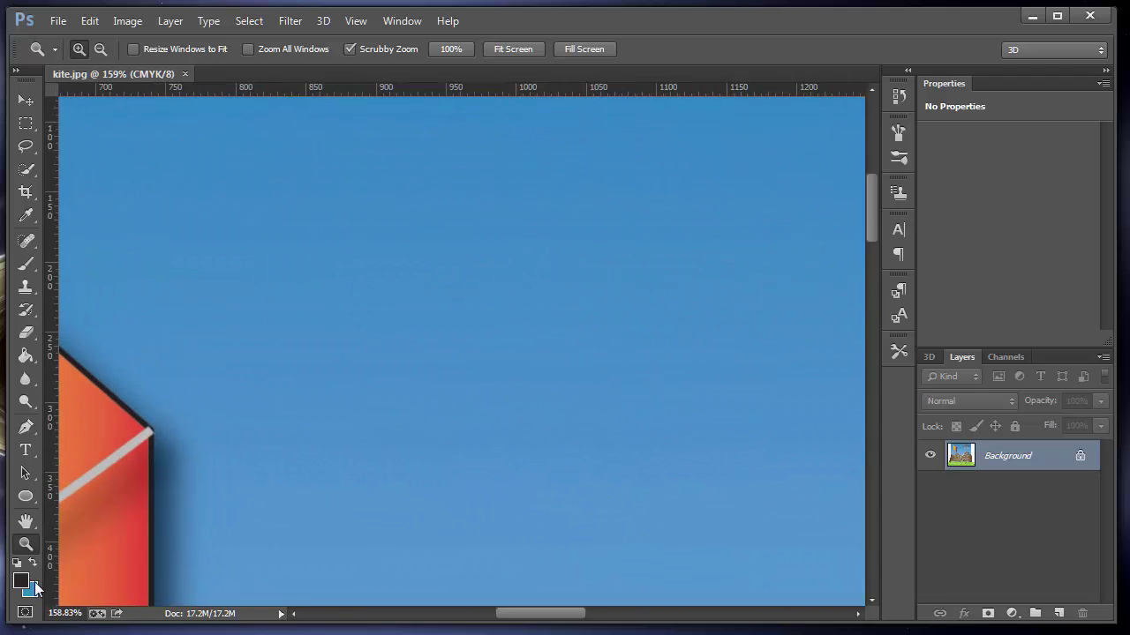
left_click(22, 583)
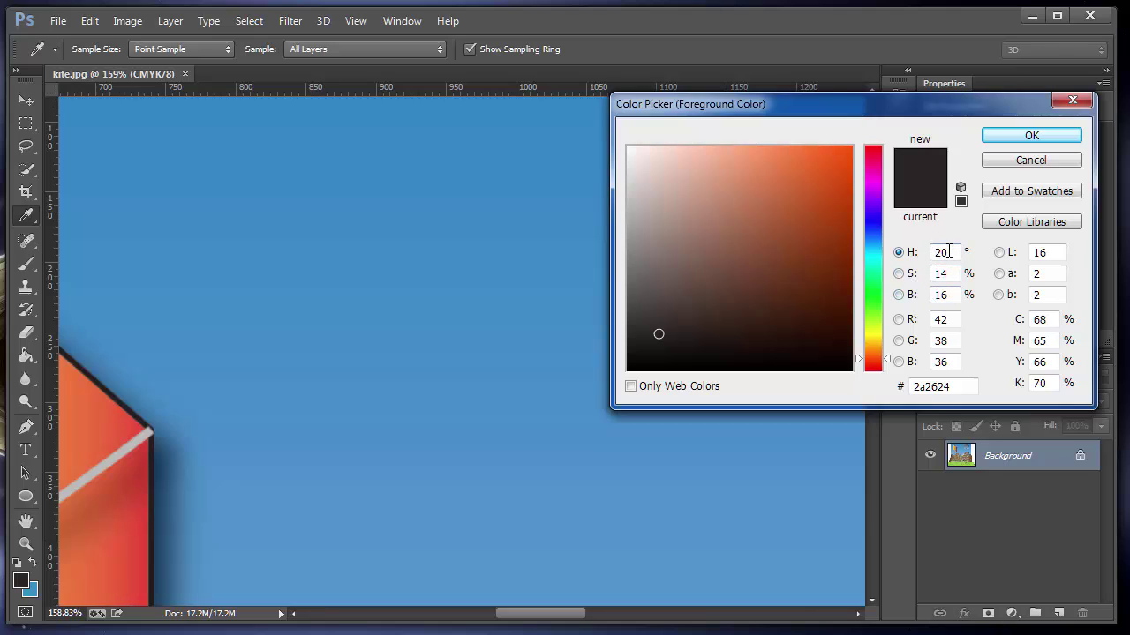
Eyedrop several sky spots to compare blues like 3388c9, 5295d0 and 3287c8, then the kite's red edge
left_click(431, 540)
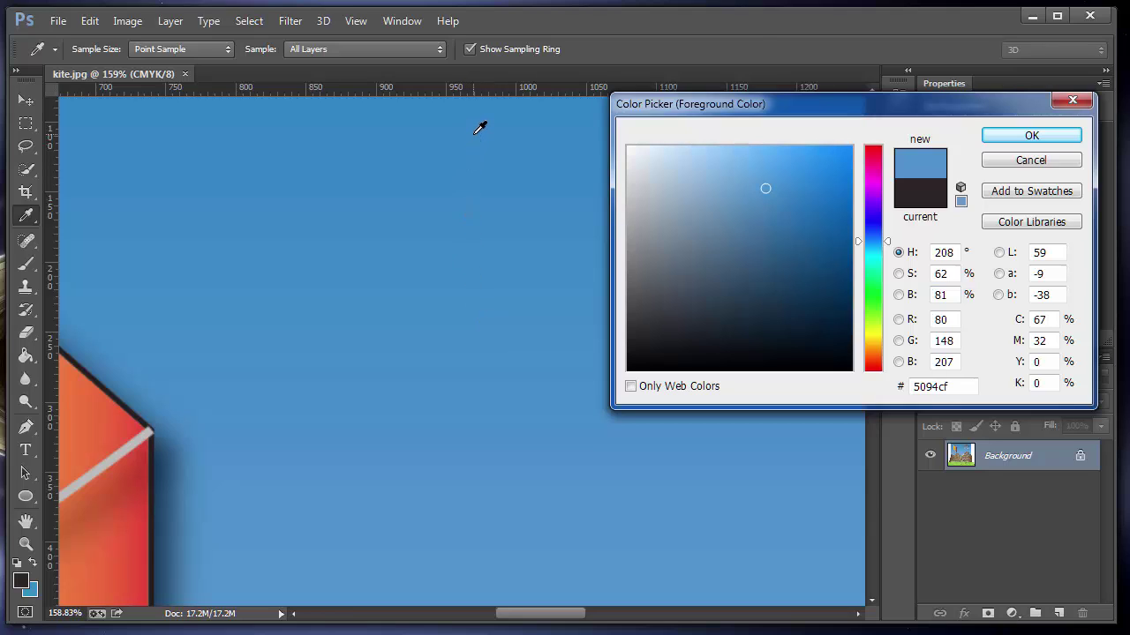
left_click(480, 128)
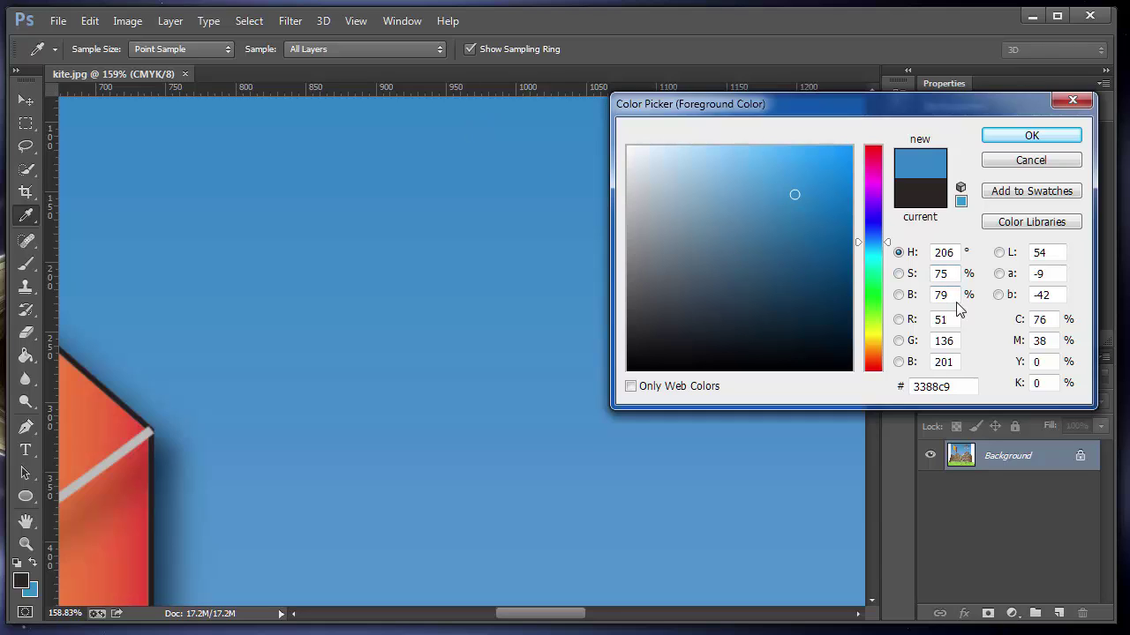
left_click(477, 562)
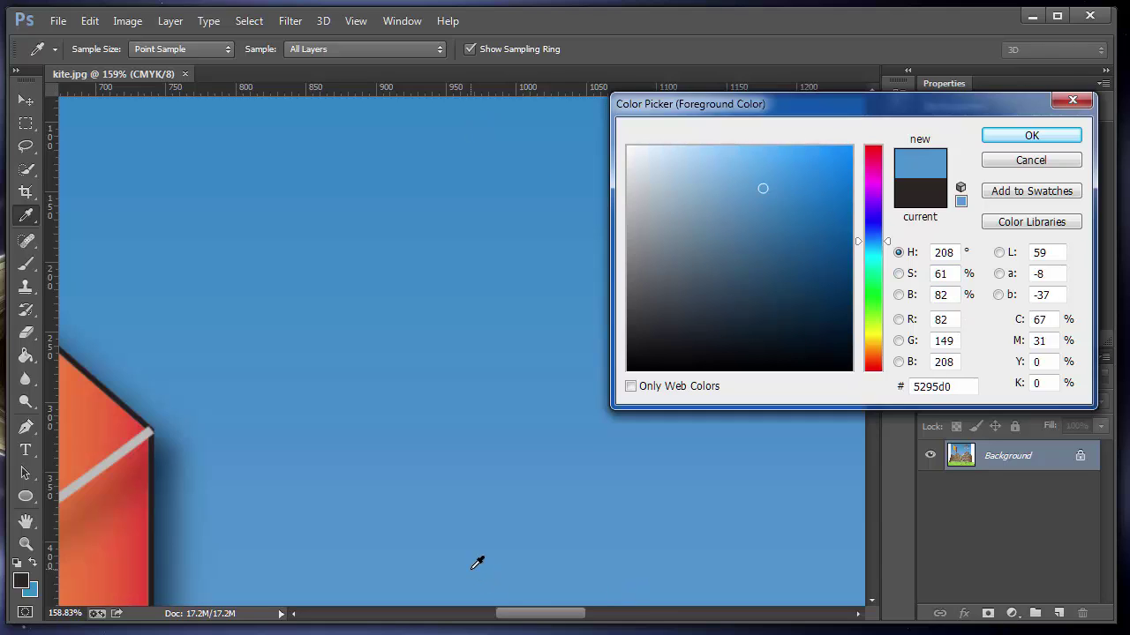
left_click(473, 120)
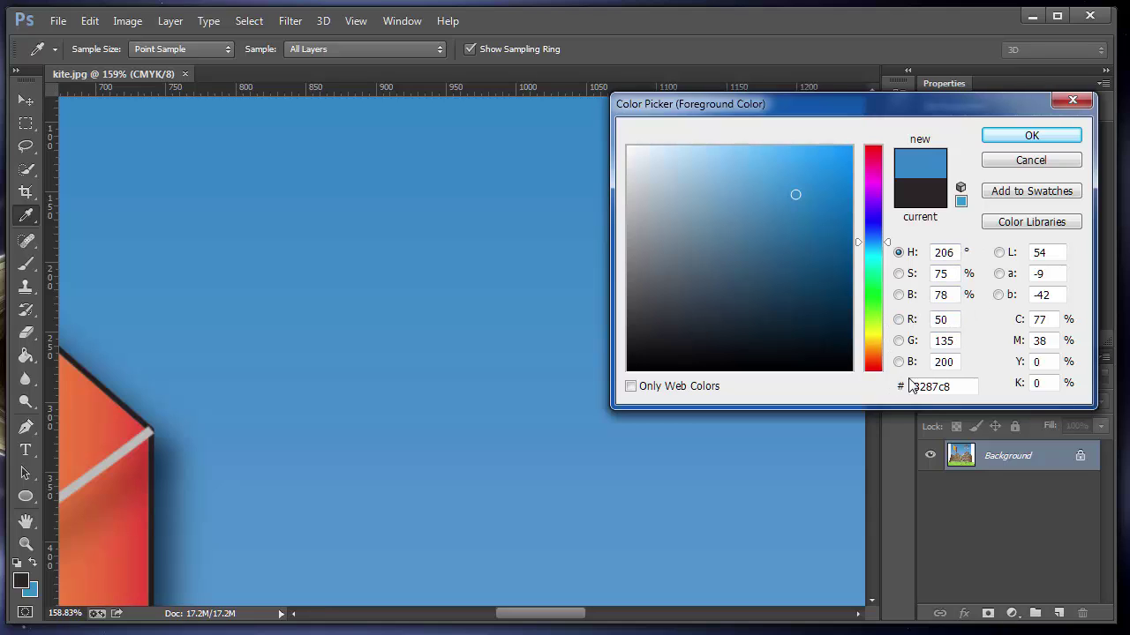
left_click(151, 162)
left_click(191, 286)
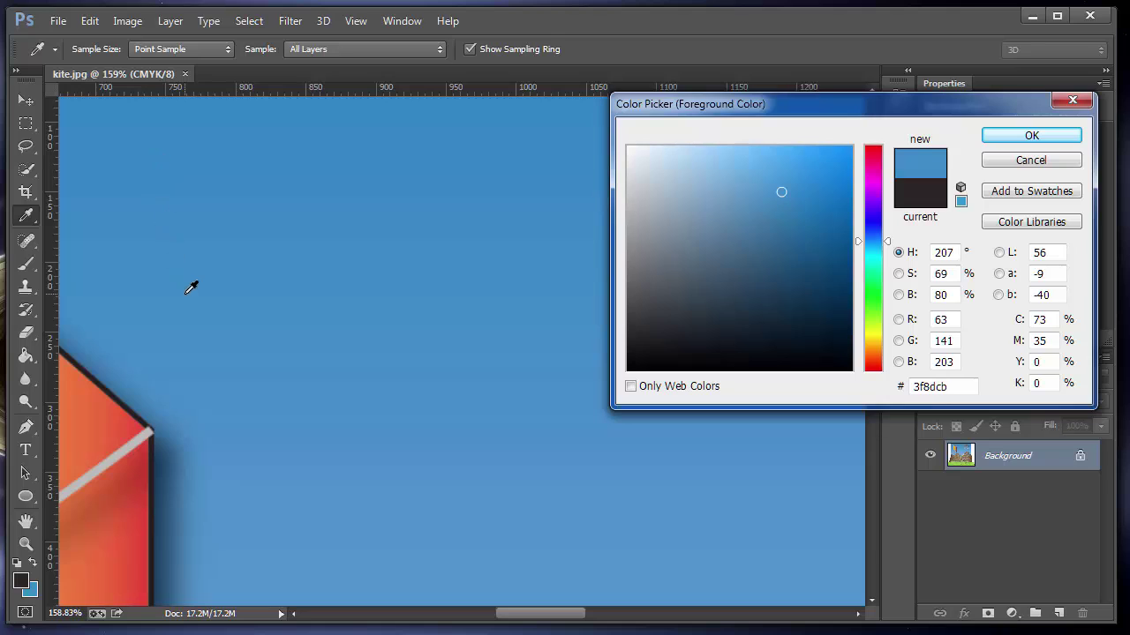
Sample the kite's red edge and select its hex code c64130 for inspection
left_click(140, 476)
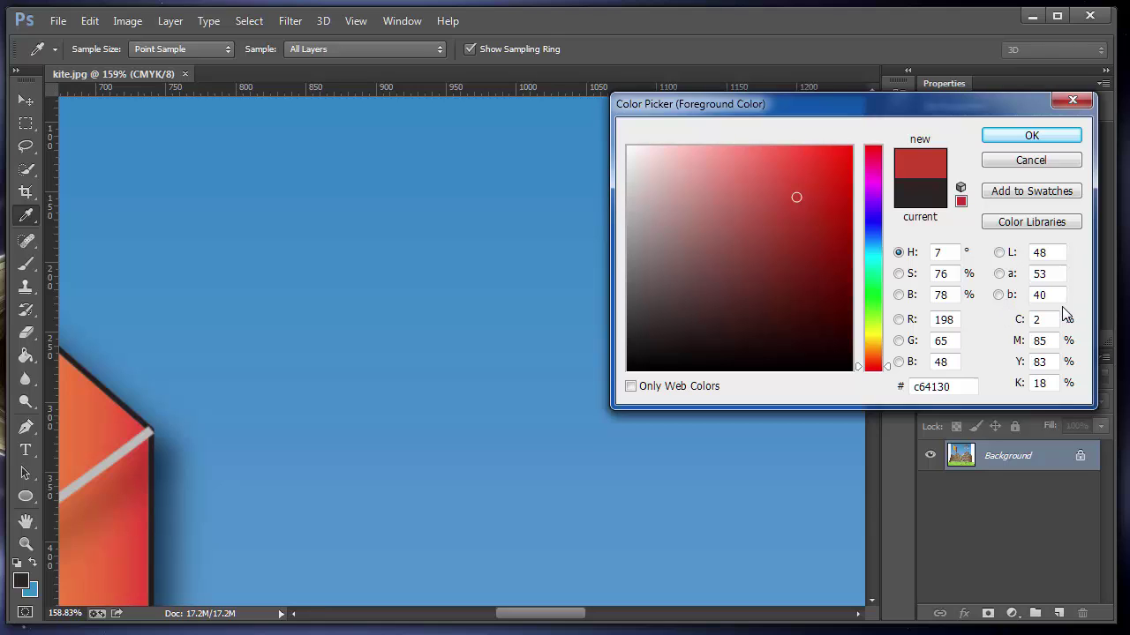
left_click(959, 387)
left_click_drag(958, 387, 902, 388)
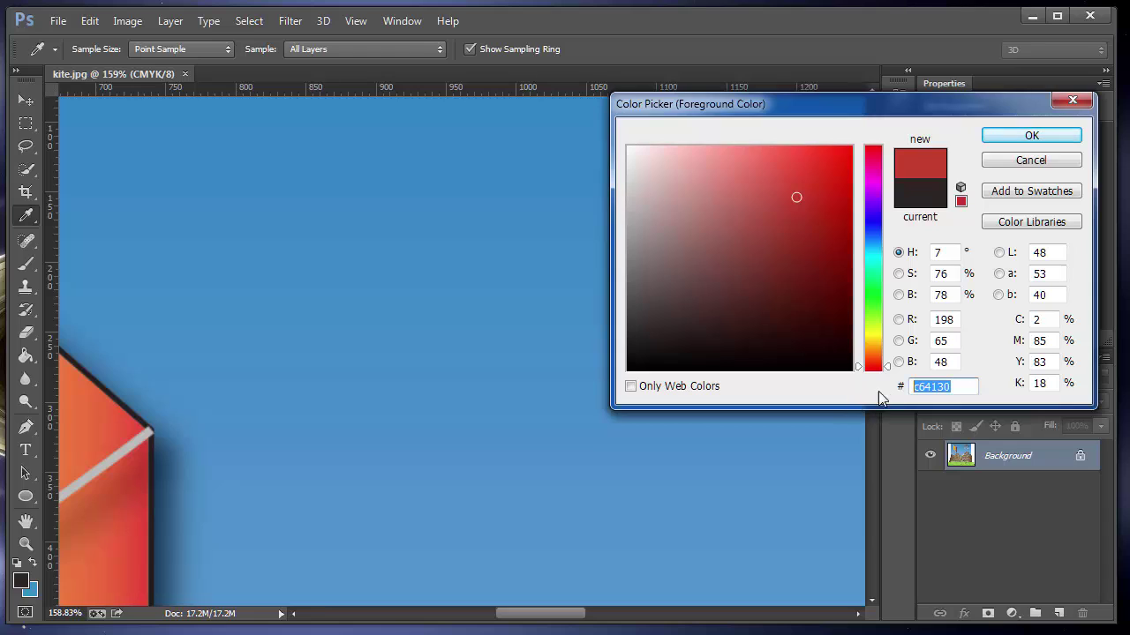
left_click(962, 389)
Toggle between Saturation and Hue views, then cancel the picker leaving the foreground unchanged
left_click(899, 274)
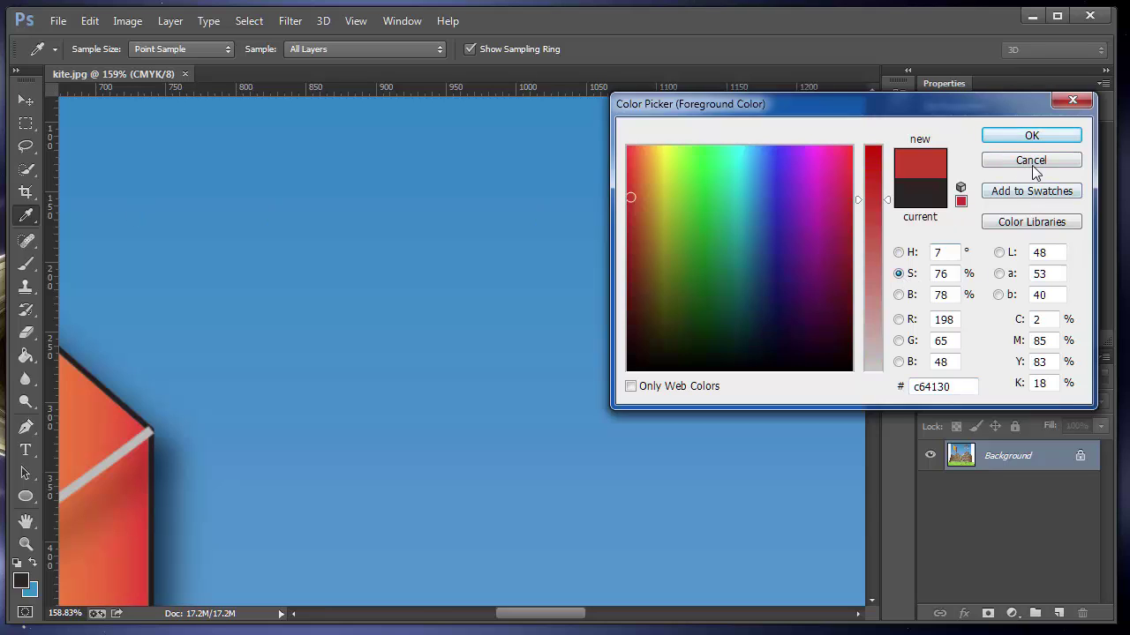
left_click(907, 254)
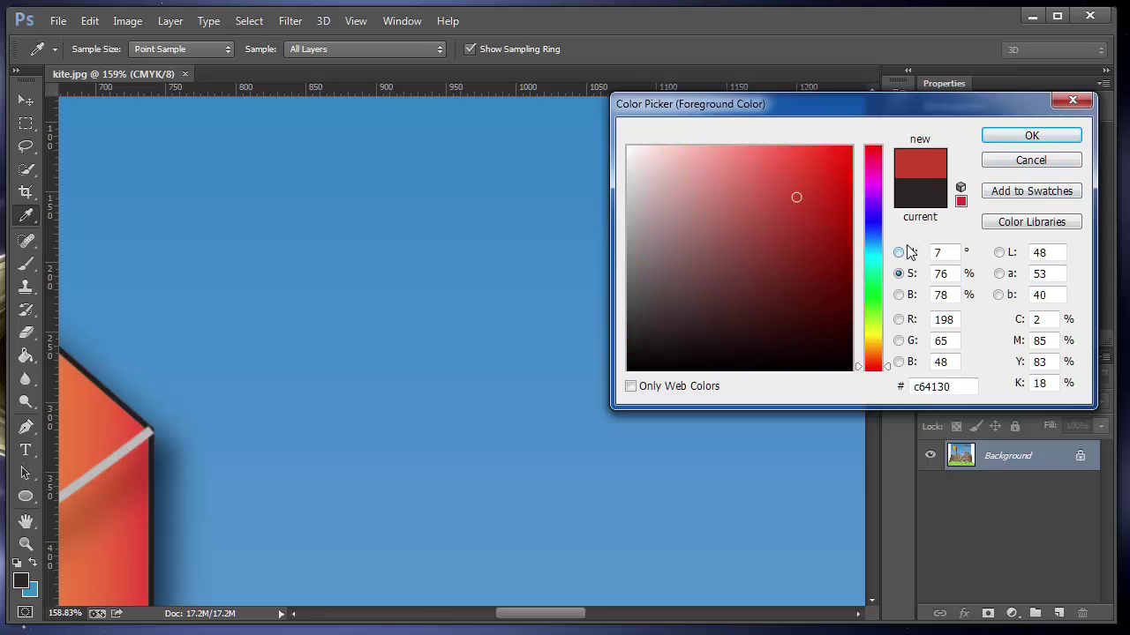
left_click(1026, 160)
key("z")
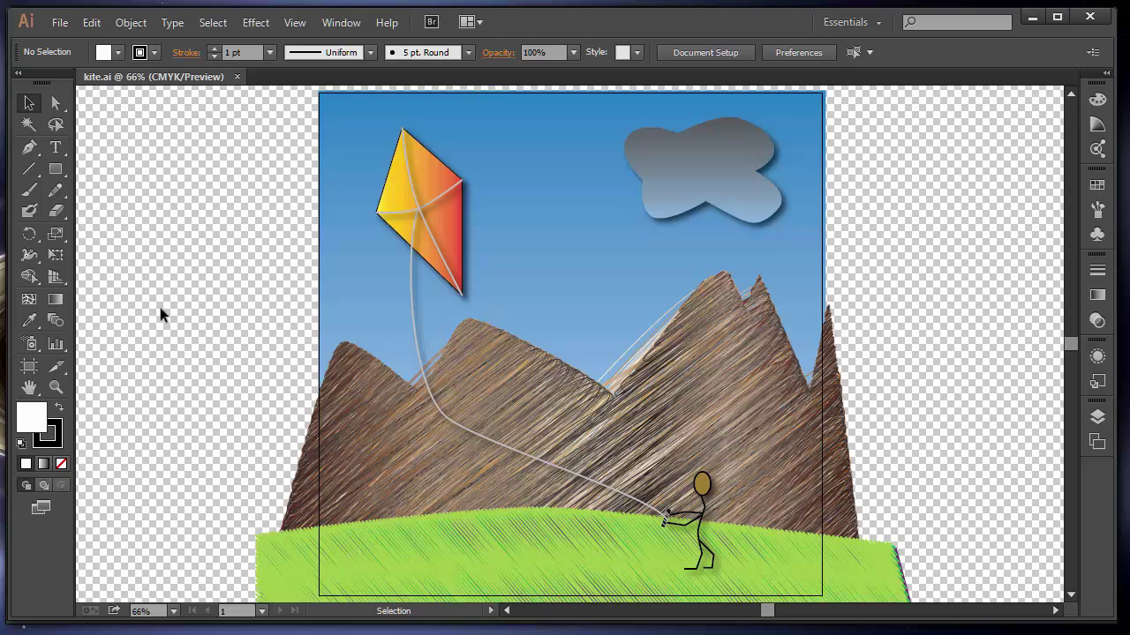
Zoom into the vector kite's right edge to 600%, then fit the whole kite.ai artboard
left_click(54, 388)
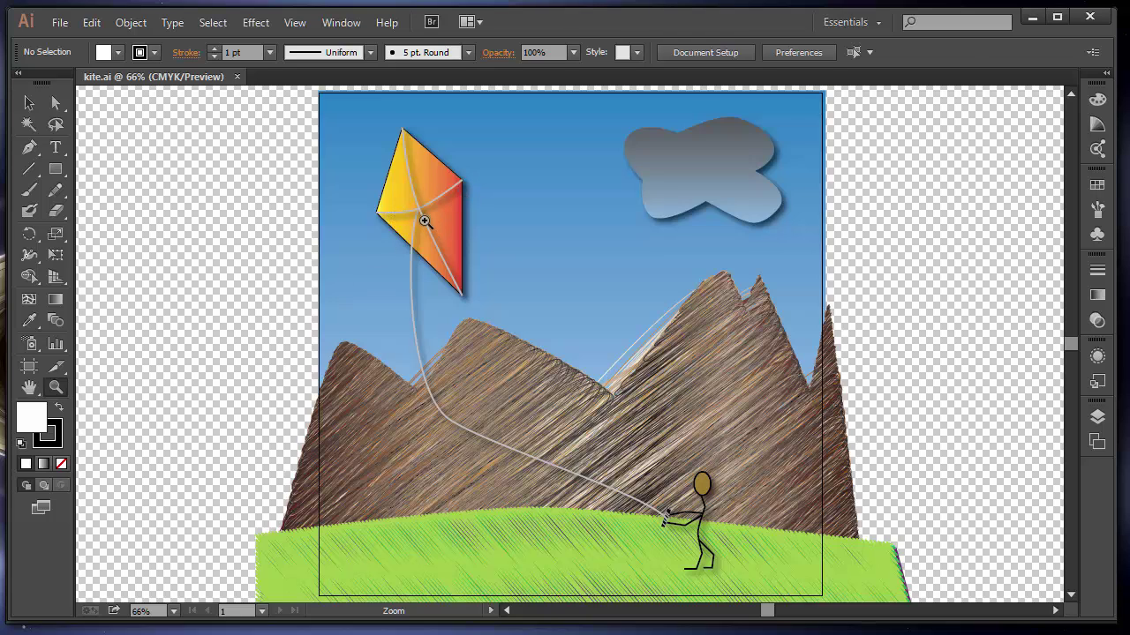
left_click_drag(424, 222, 544, 309)
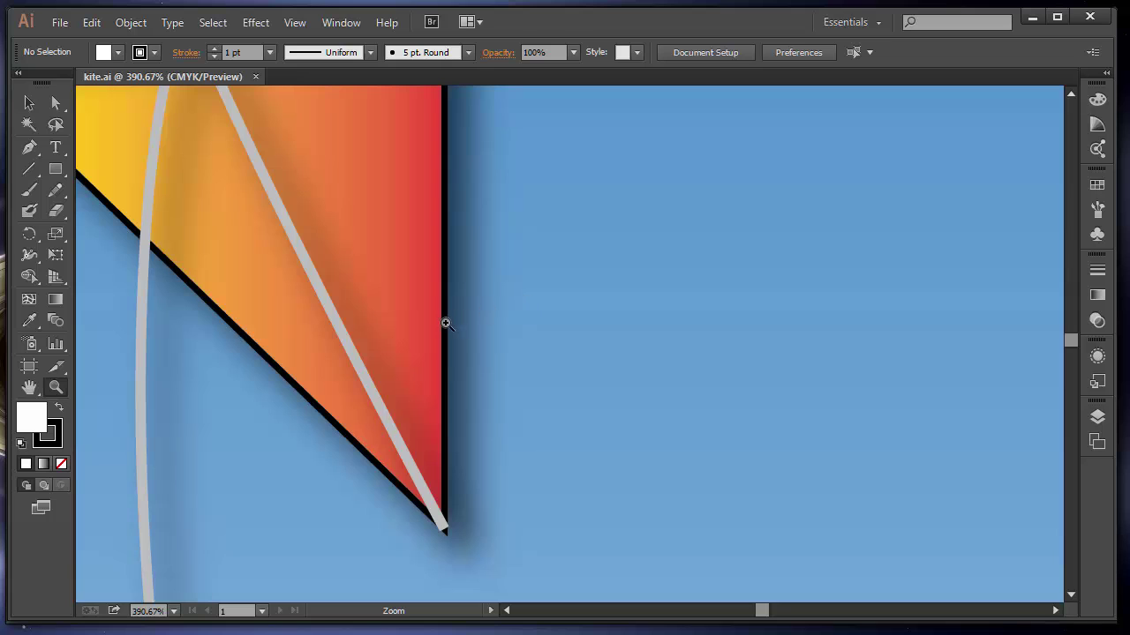
left_click(452, 327)
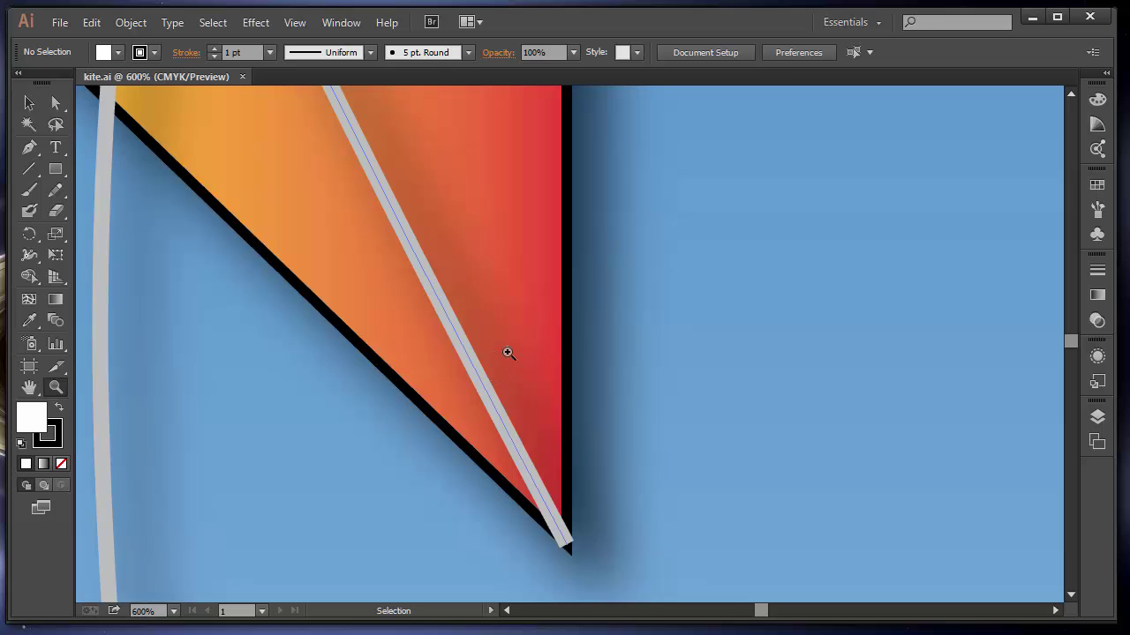
key("ctrl+0")
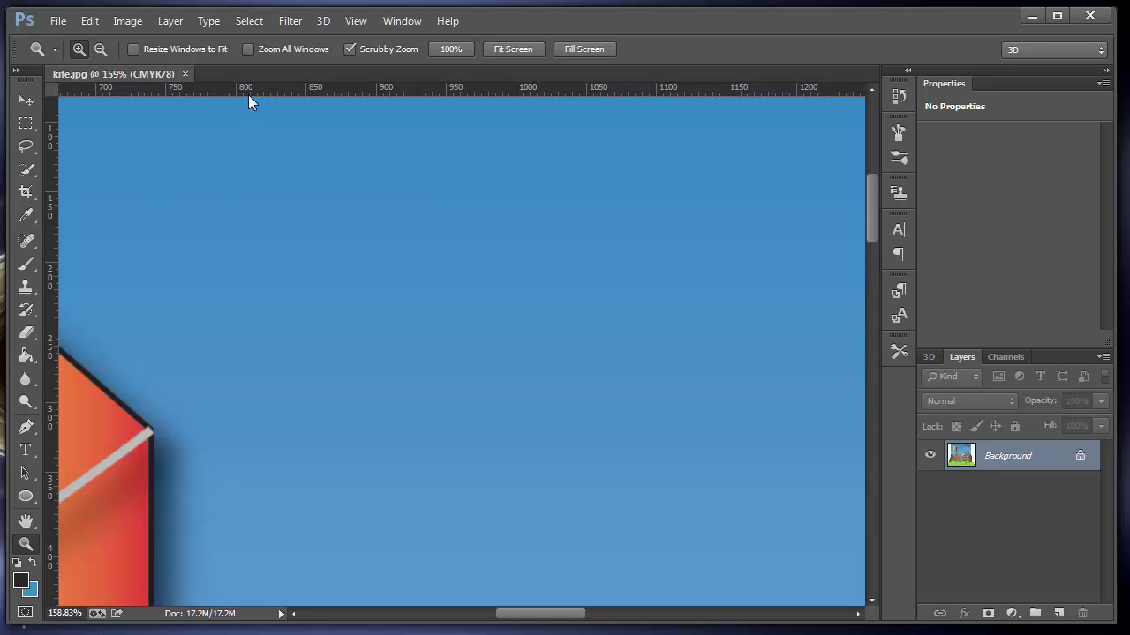
Fit kite.jpg on screen, then zoom into the kite's right edge to about 400%
key("ctrl+0")
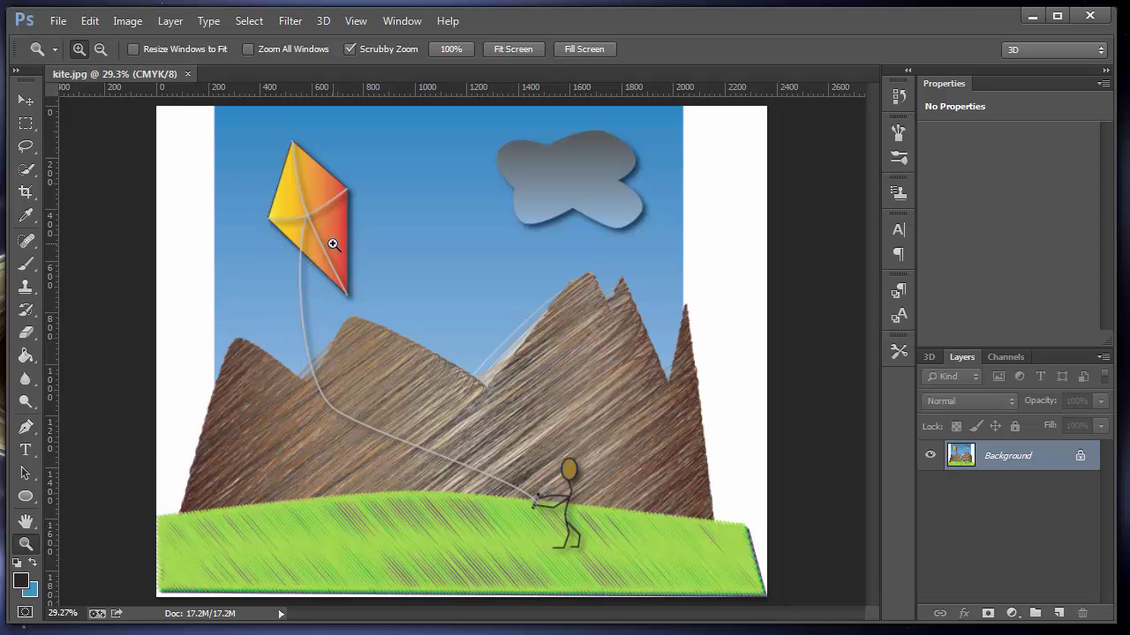
left_click_drag(333, 228, 523, 304)
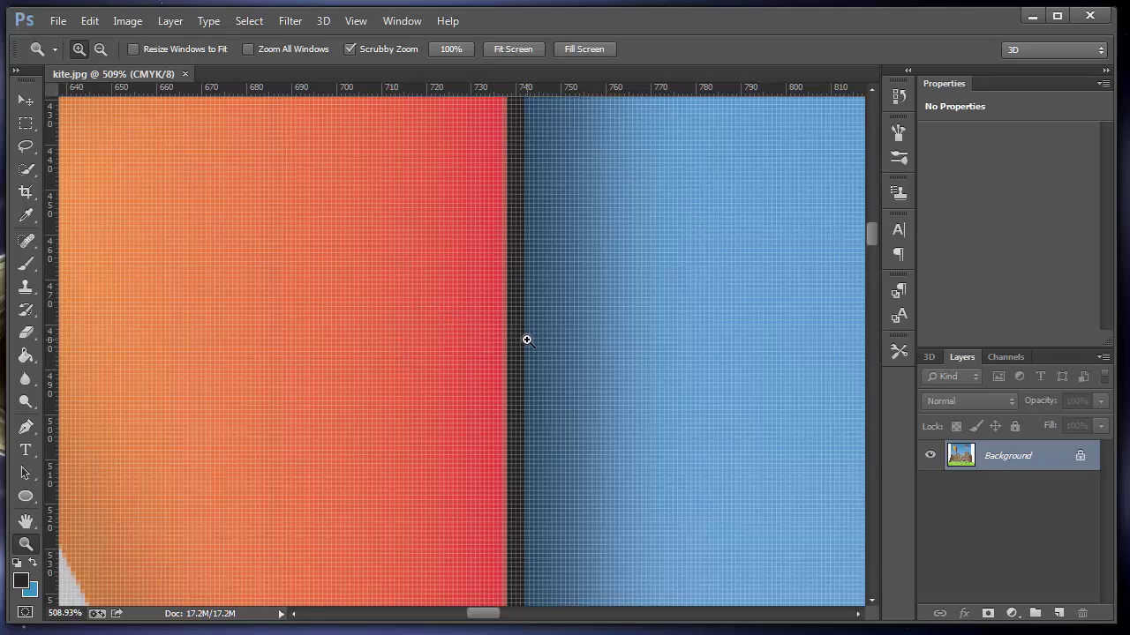
Zoom out to about 254% to see the whole upper kite
right_click(465, 342)
key("Escape")
left_click(515, 306, "alt")
left_click_drag(459, 307, 433, 308)
Pan to the mountain ridge and magnify its edge to 425%
left_click_drag(419, 247, 466, 529)
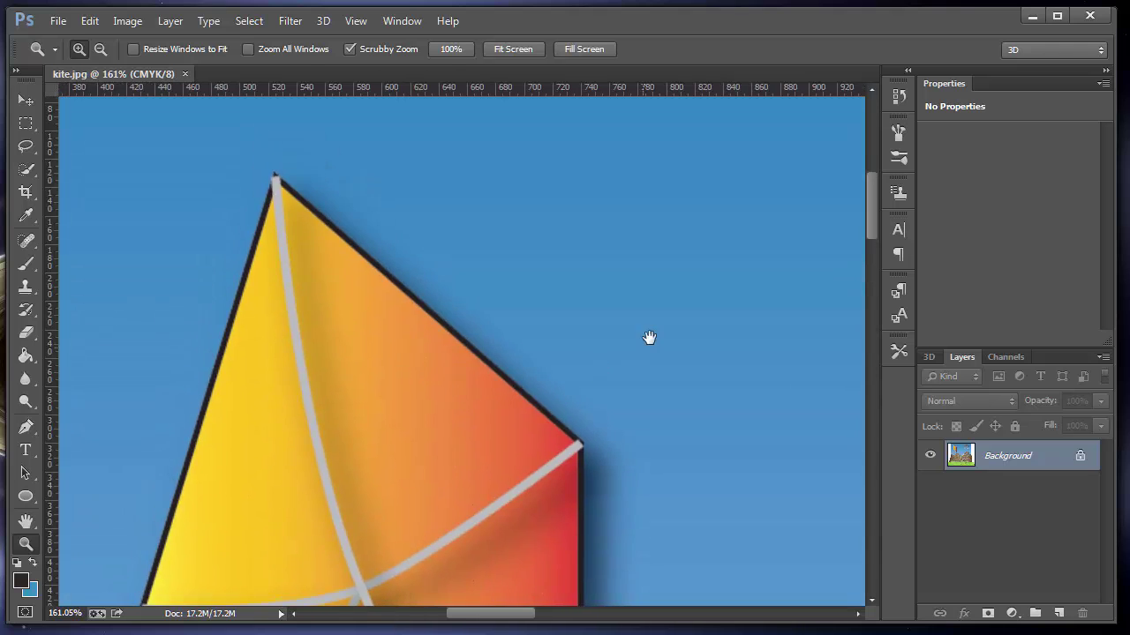
left_click_drag(648, 335, 106, 146)
left_click_drag(706, 375, 550, 267)
key("ctrl+r")
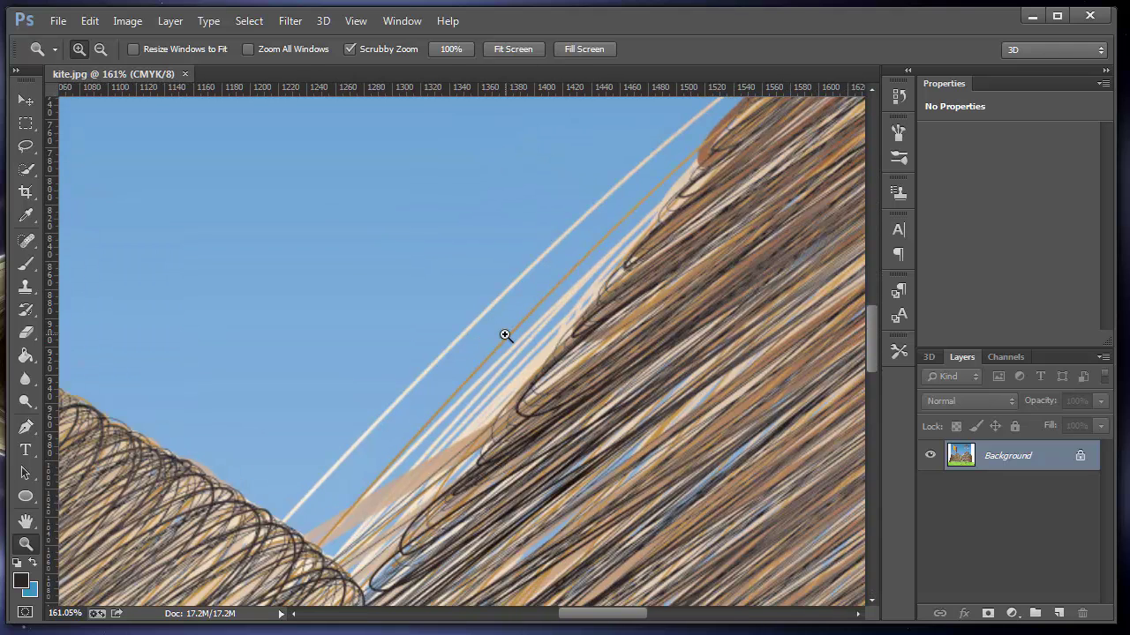
left_click_drag(504, 332, 579, 348)
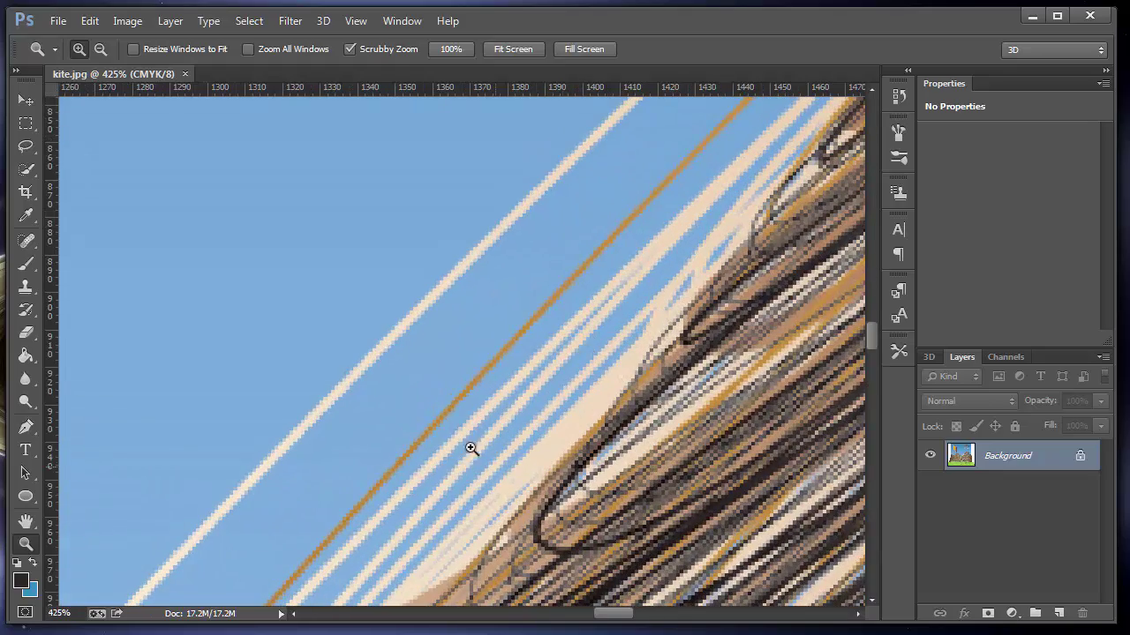
left_click_drag(699, 454, 541, 386)
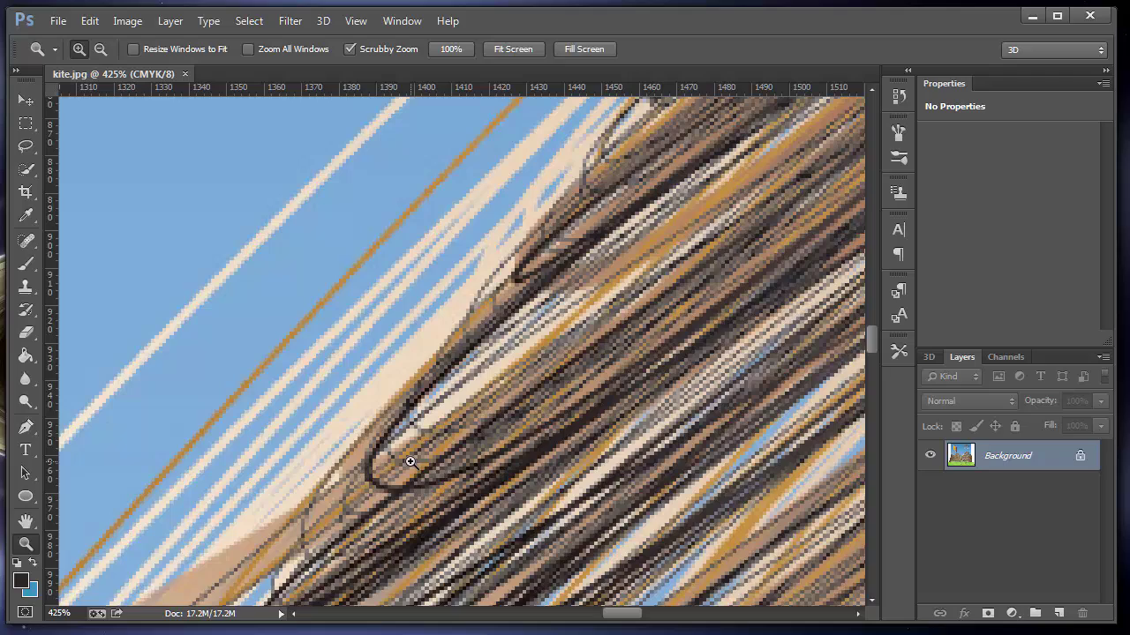
In Illustrator, magnify the vector mountain ridge through 800%, 1200%, 1600% up to 2400%
key("alt+Tab")
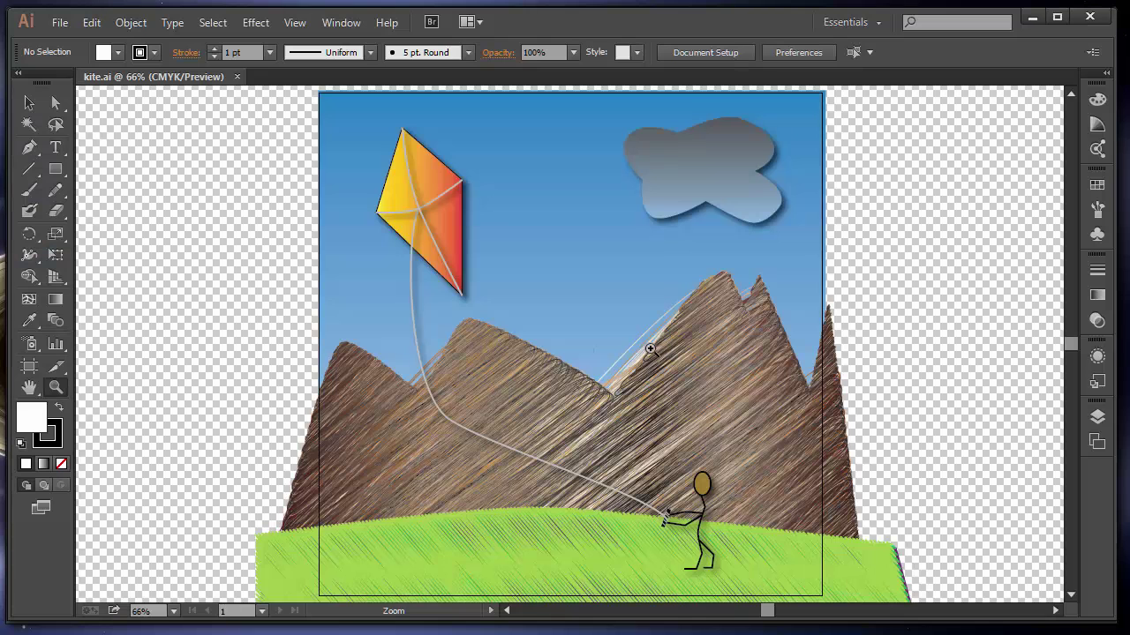
left_click_drag(637, 315, 696, 371)
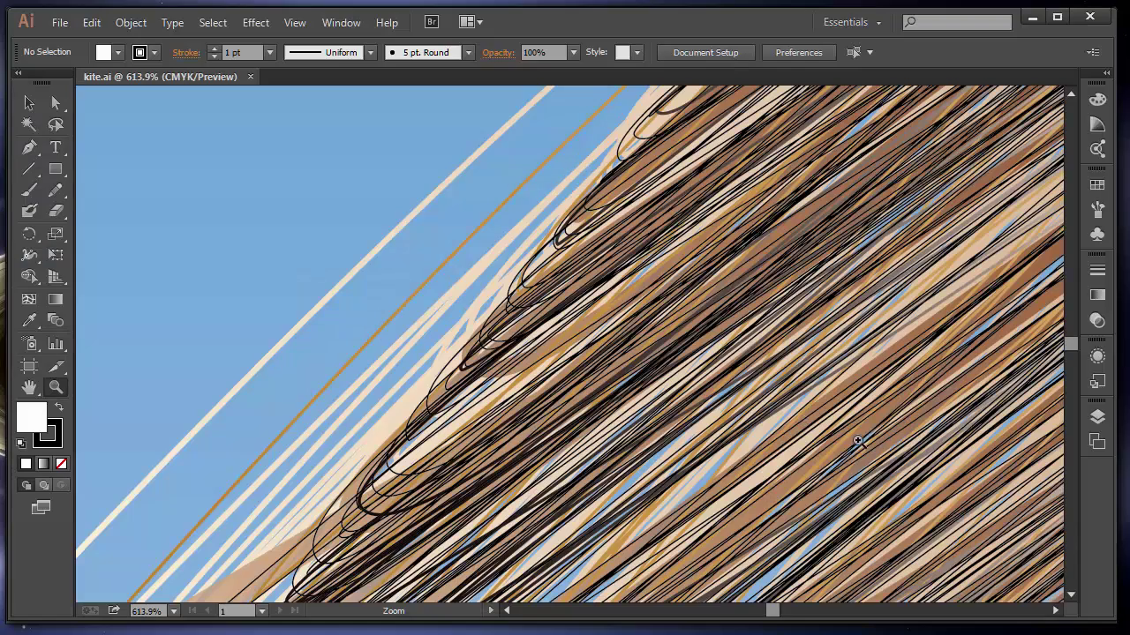
left_click(407, 258)
left_click(673, 350)
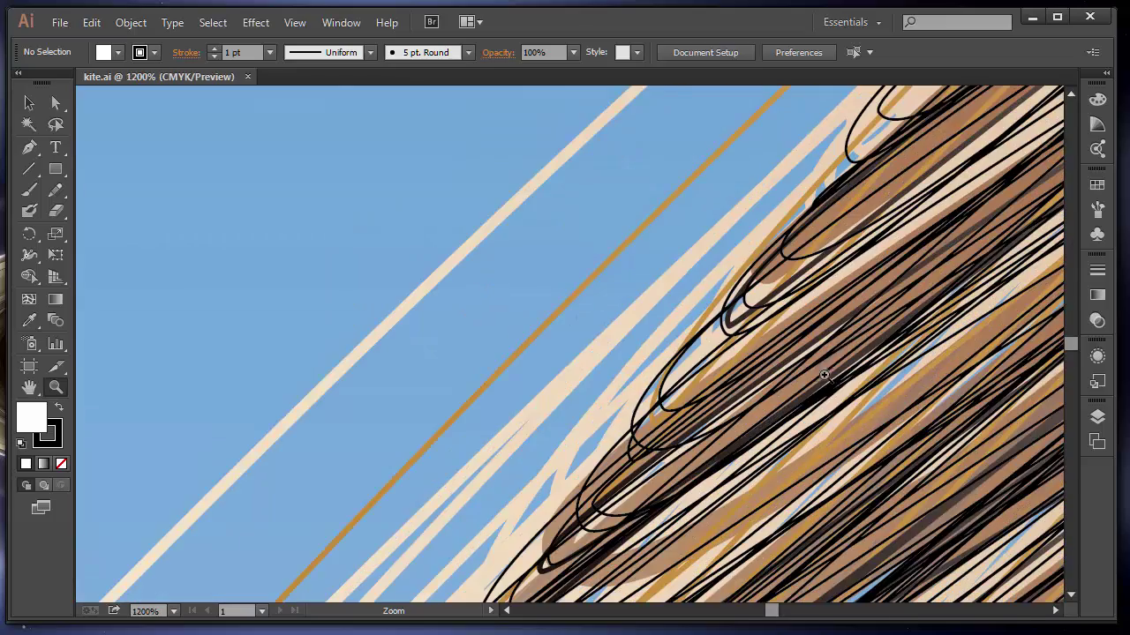
left_click(756, 347)
left_click(695, 401)
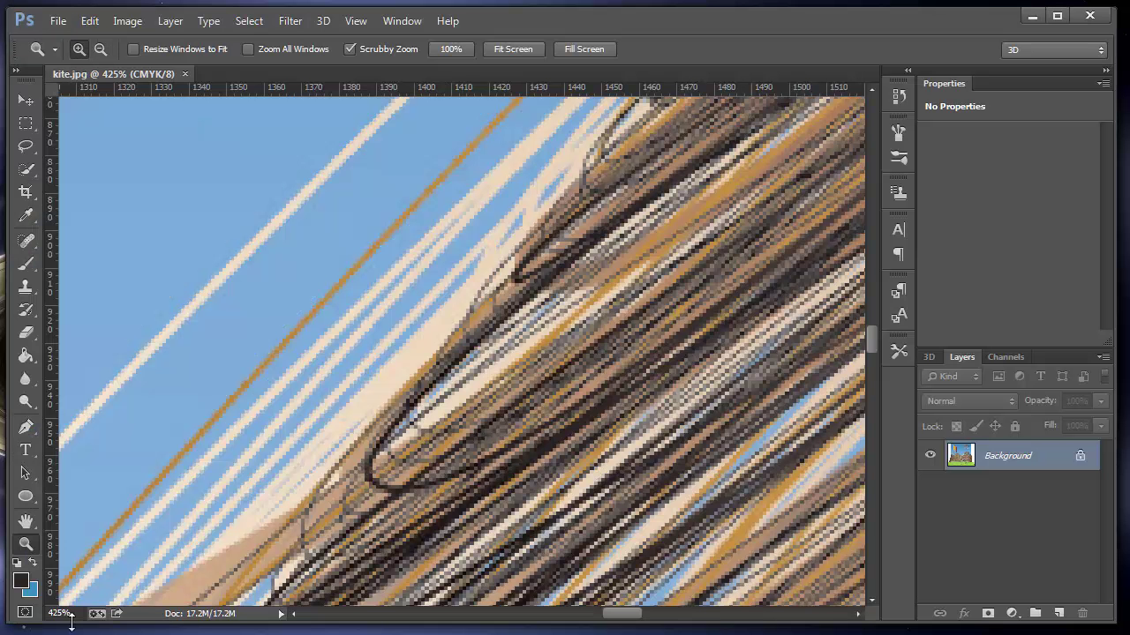
Set the zoom to 2400% and pan onto the sky-side ridge lines
left_click(78, 615)
type("2400")
key("Return")
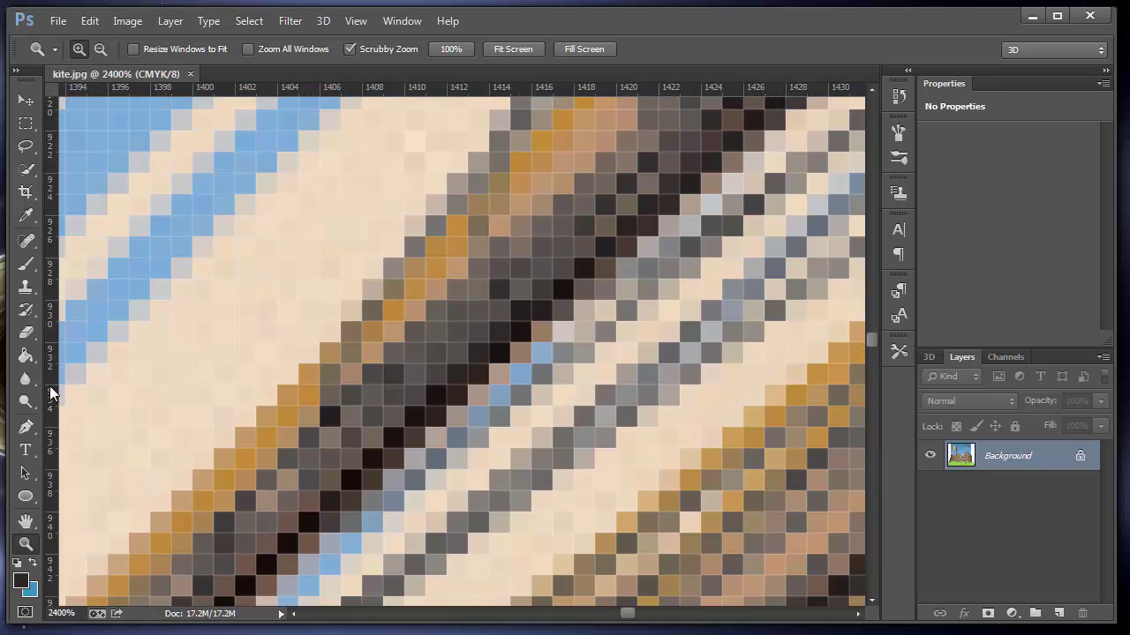
left_click_drag(71, 370, 535, 527)
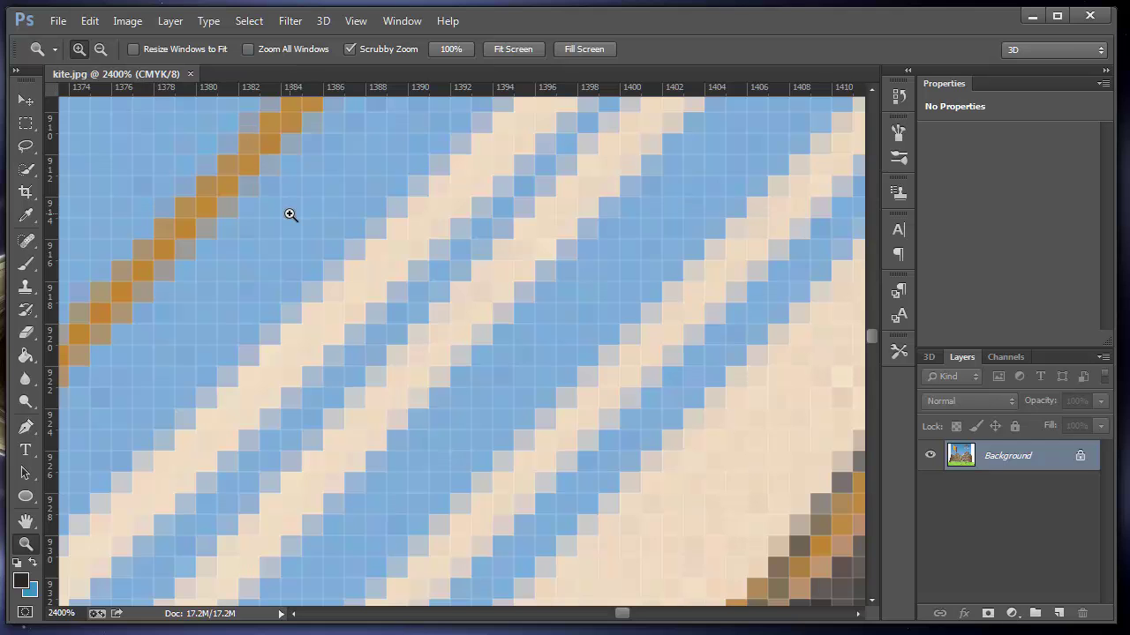
Fit both kite.jpg and the kite.ai artboard to their windows, ending back in Photoshop
key("ctrl+0")
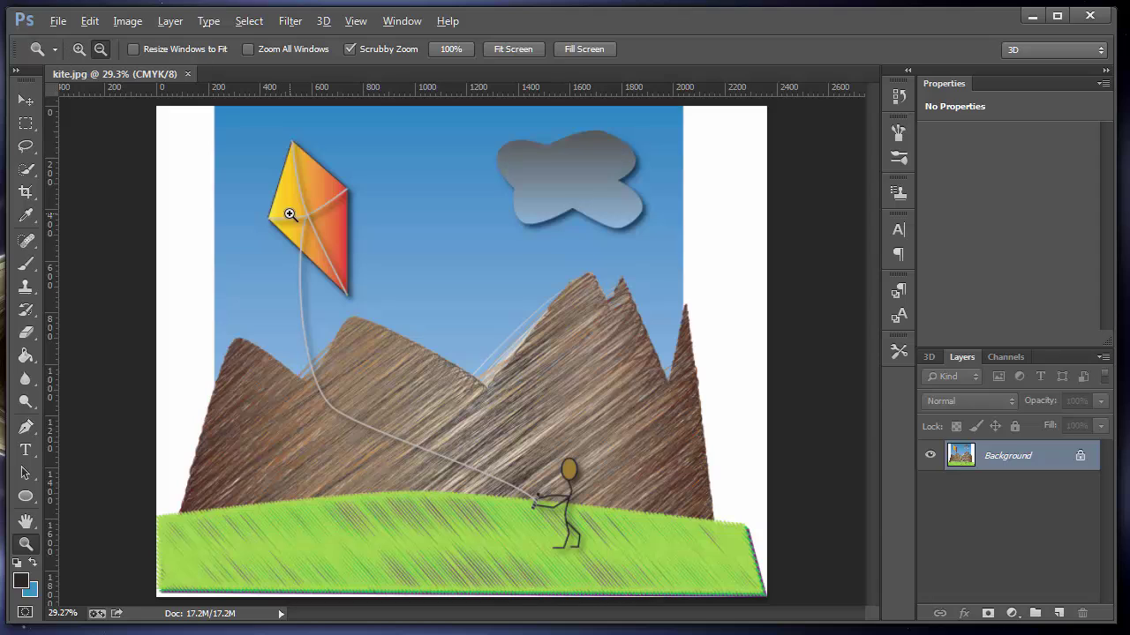
key("alt+Tab")
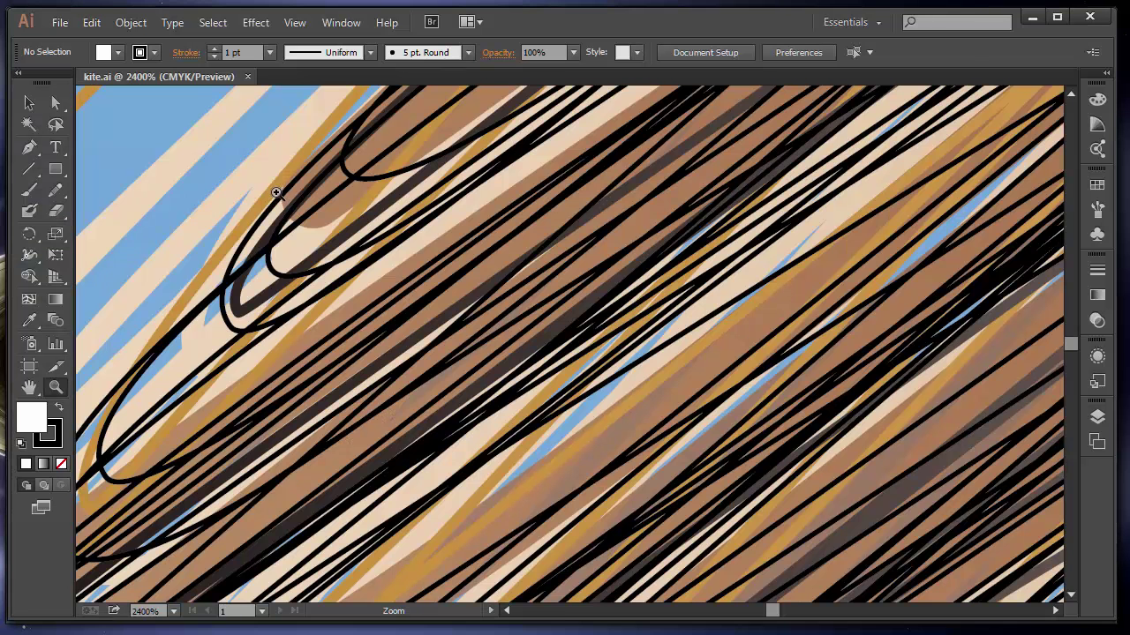
key("ctrl+0")
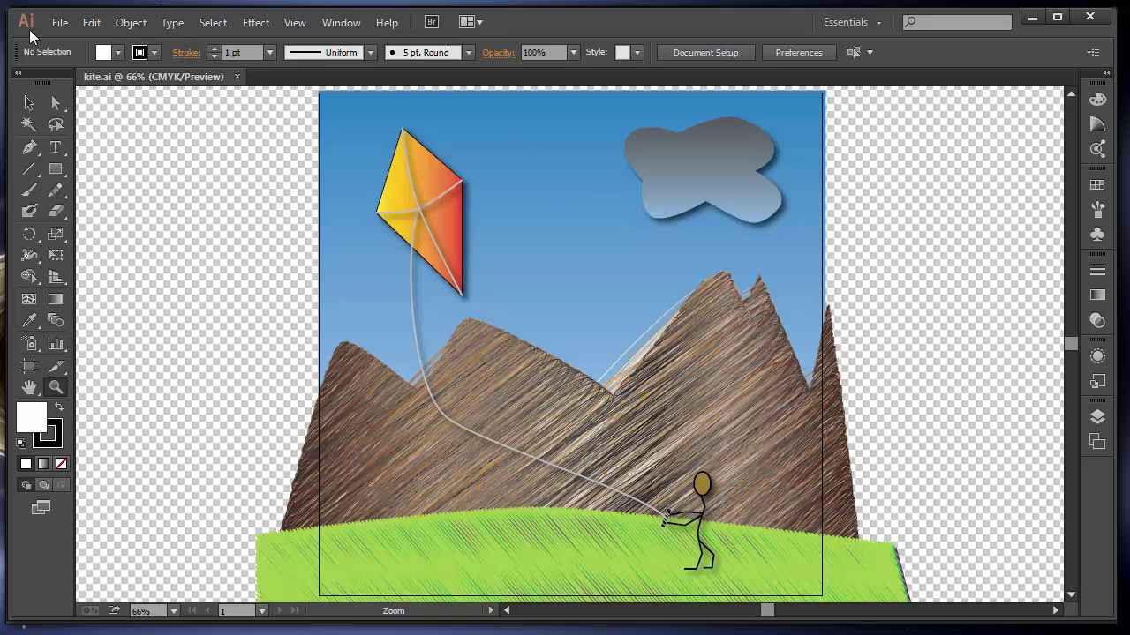
key("alt+Tab")
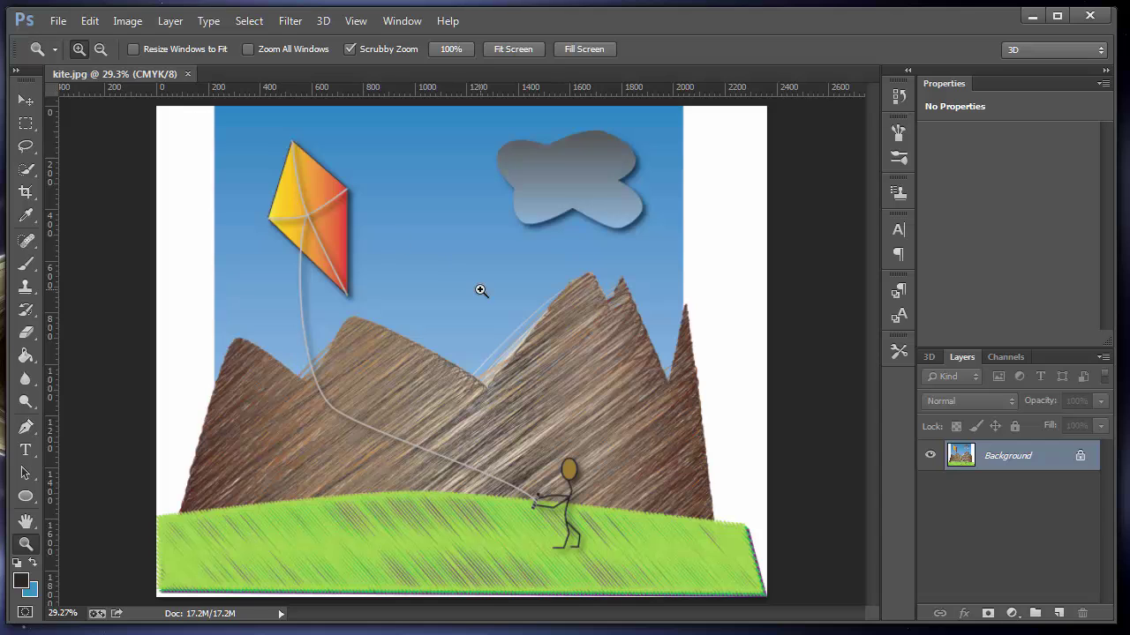
Switch to Illustrator and scroll down the full kite artboard
key("alt+Tab")
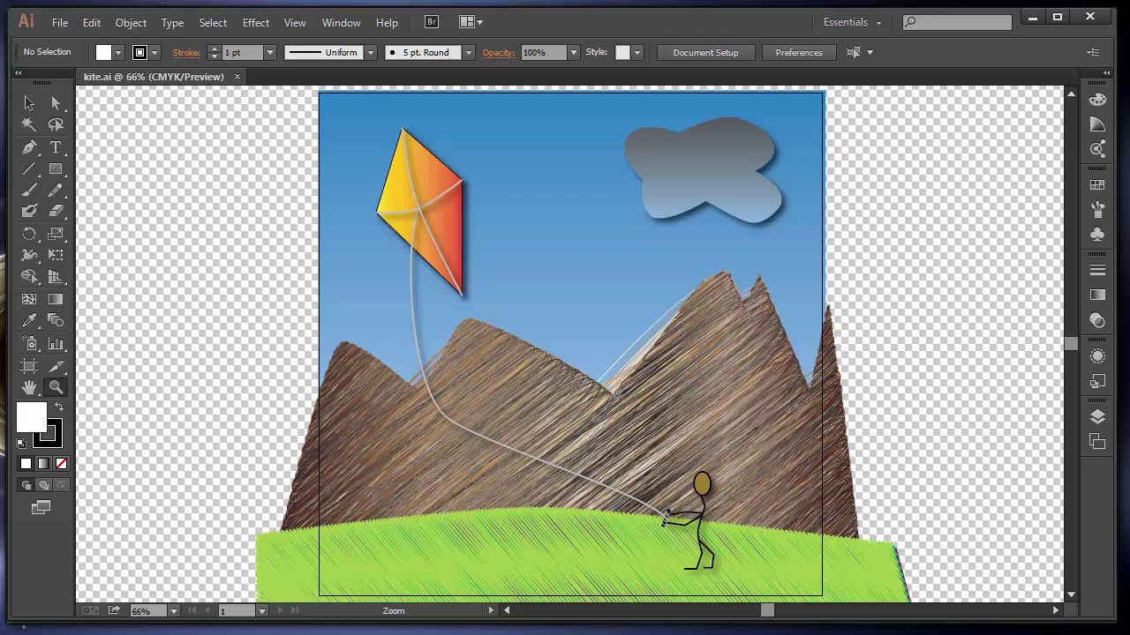
scroll(569, 344, "down", 3)
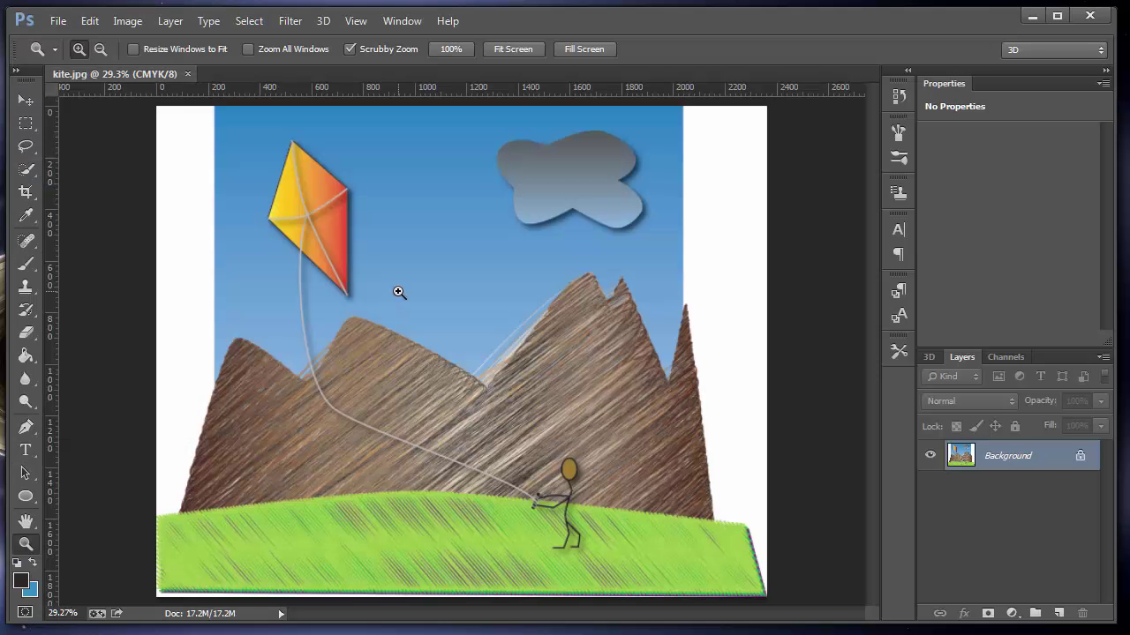
Zoom into an empty patch of blue sky to about 273% and pan slightly to center it
left_click_drag(398, 169, 554, 335)
left_click_drag(517, 414, 497, 176)
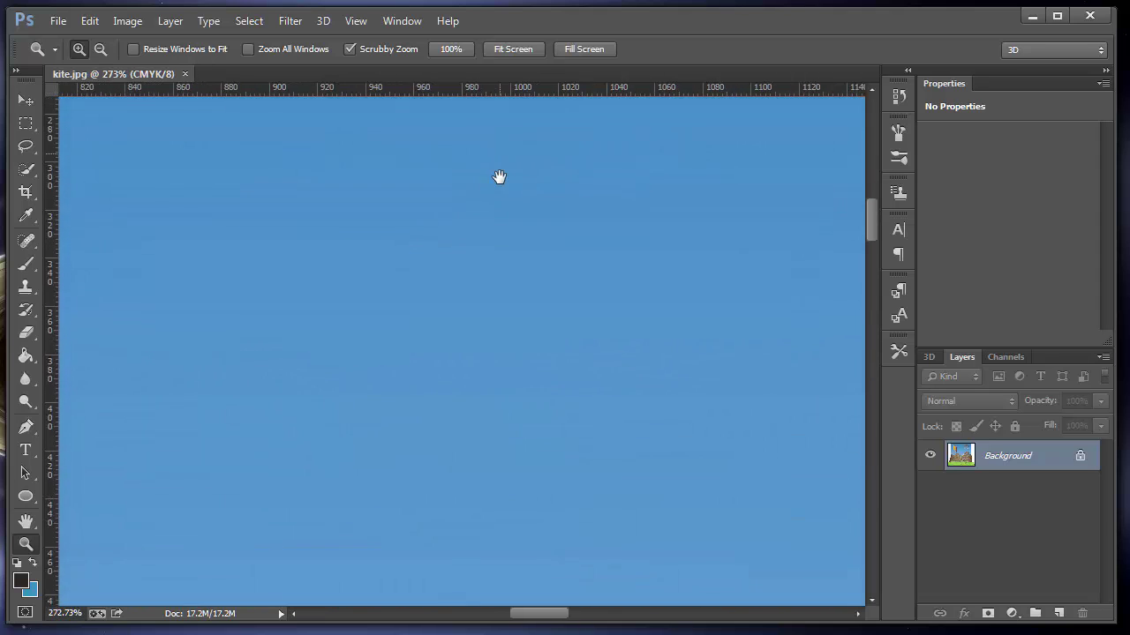
key("ctrl+r")
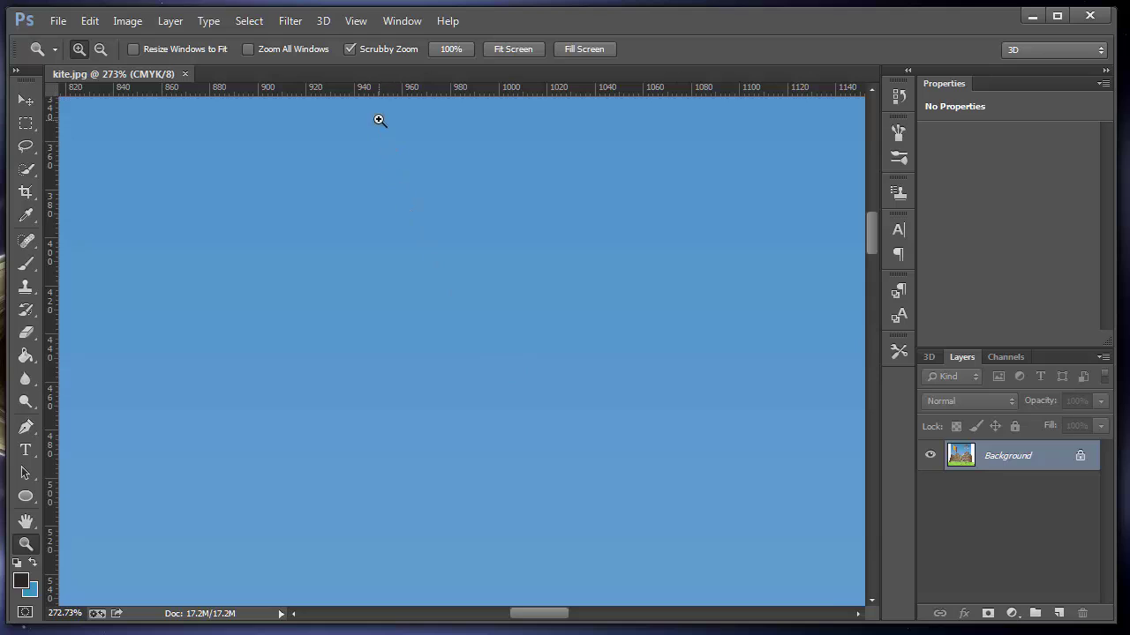